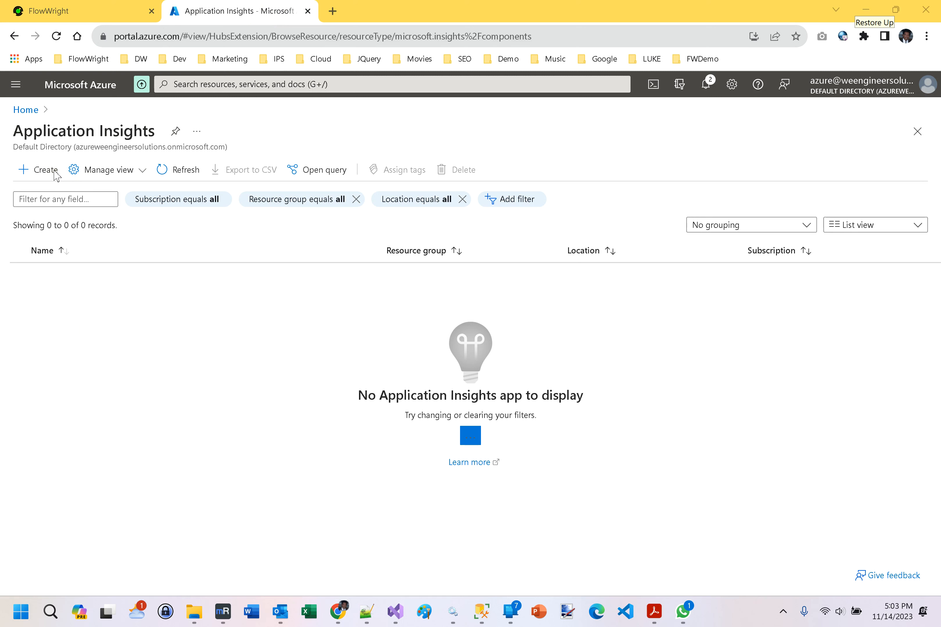
Start a new Application Insights resource under IPS Subscription and assign it to the IPS resource group.
click(51, 170)
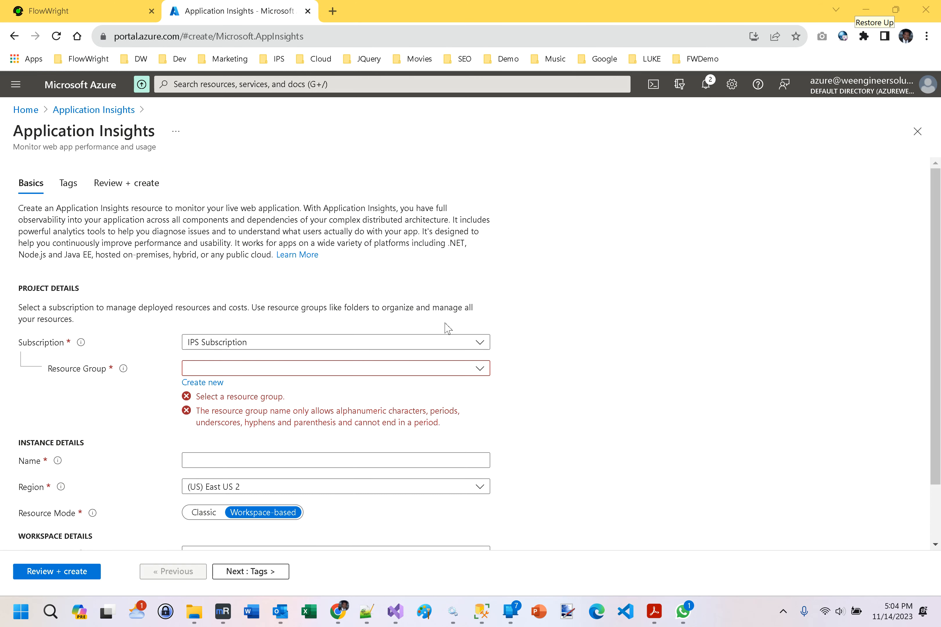
scroll(442, 259, down, 2)
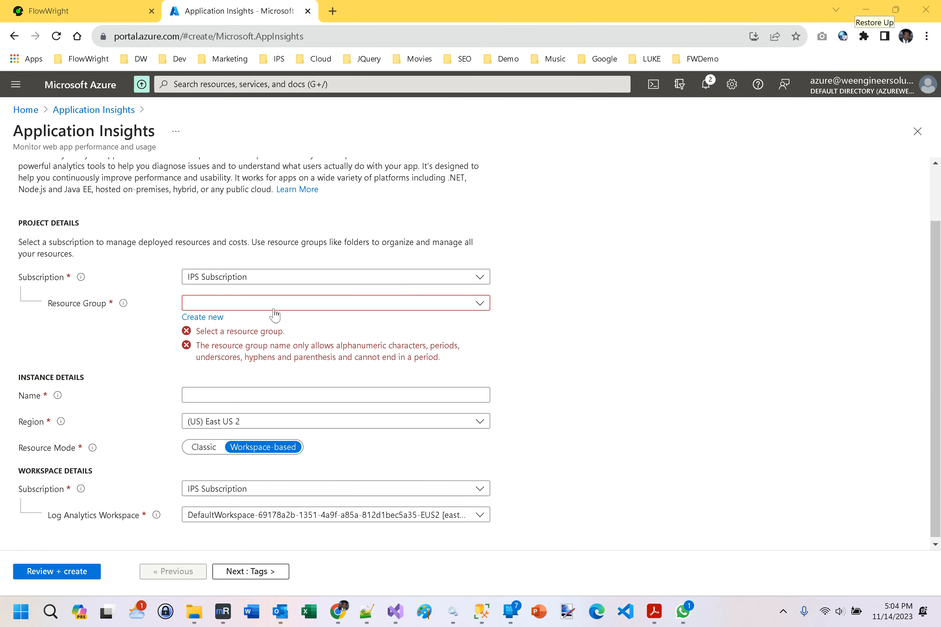
click(223, 306)
scroll(325, 394, down, 3)
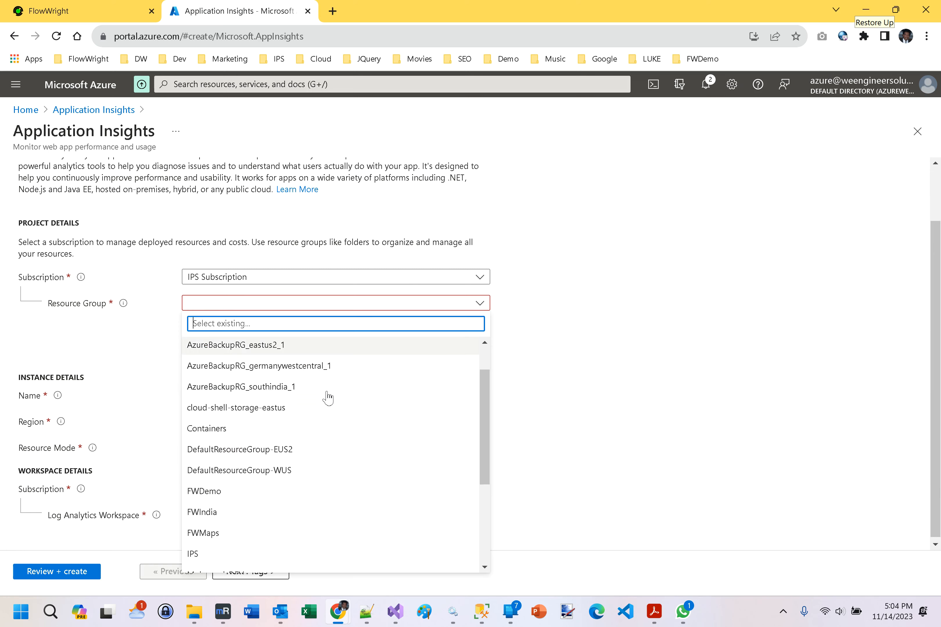
click(234, 471)
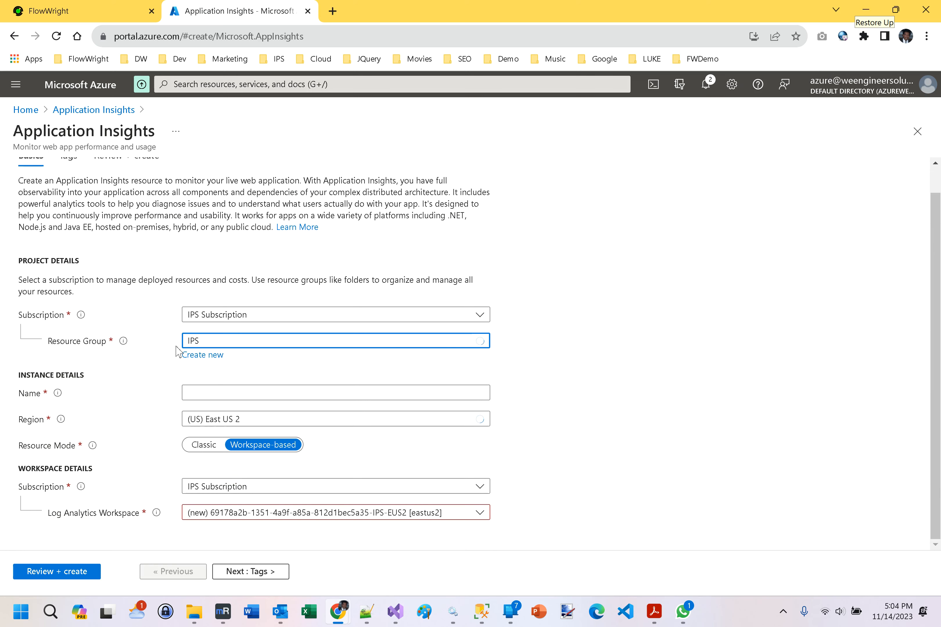
Name the instance FW10AppInSights, leave the tags empty, and review and create the resource.
click(239, 393)
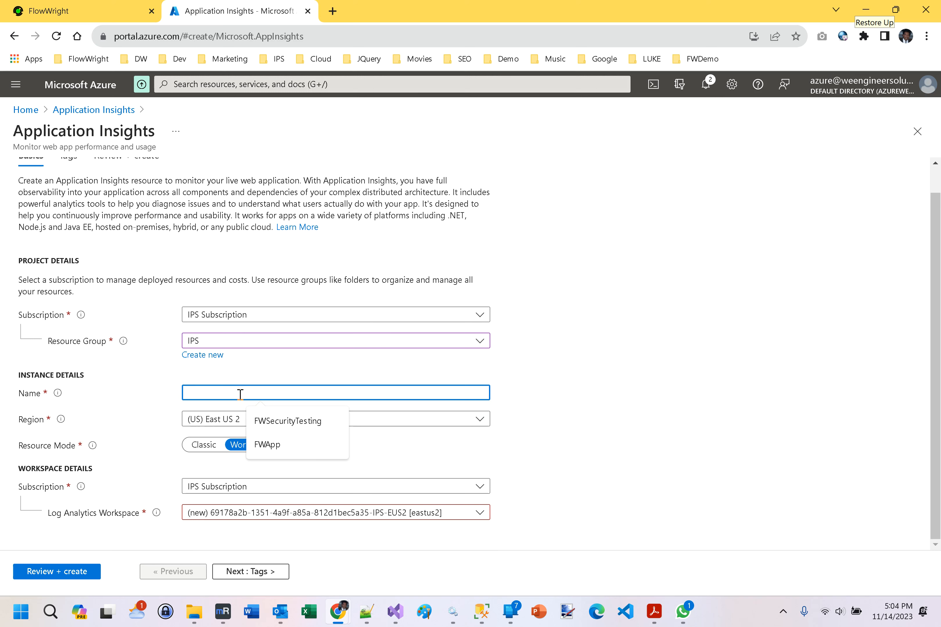
text(FW10)
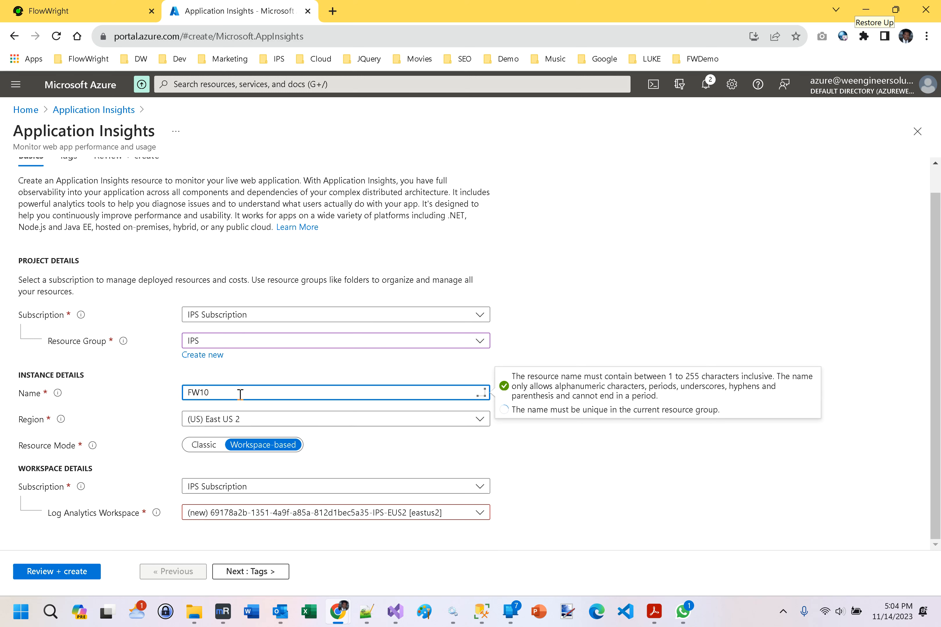
text(AppInSights)
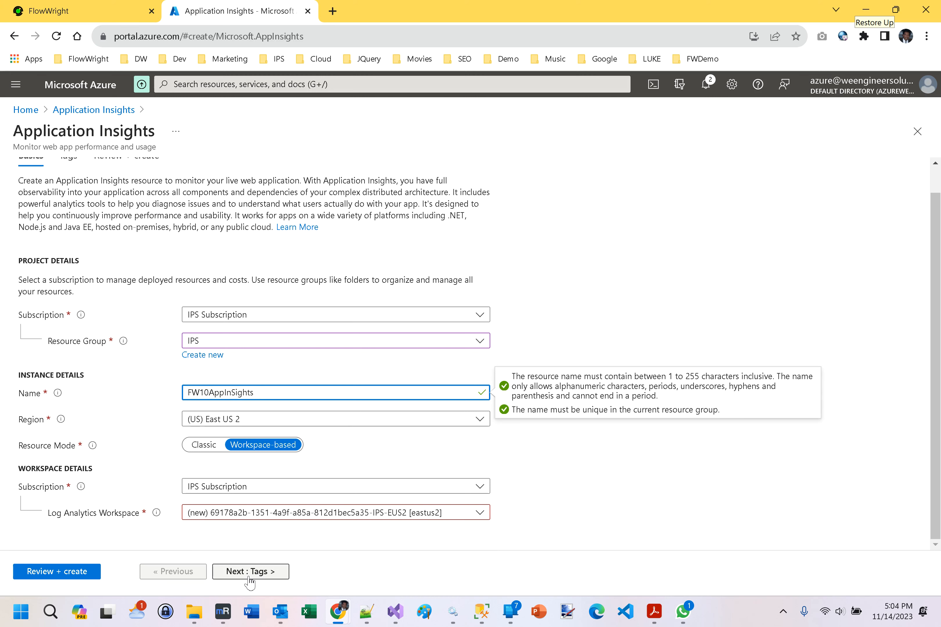
click(249, 573)
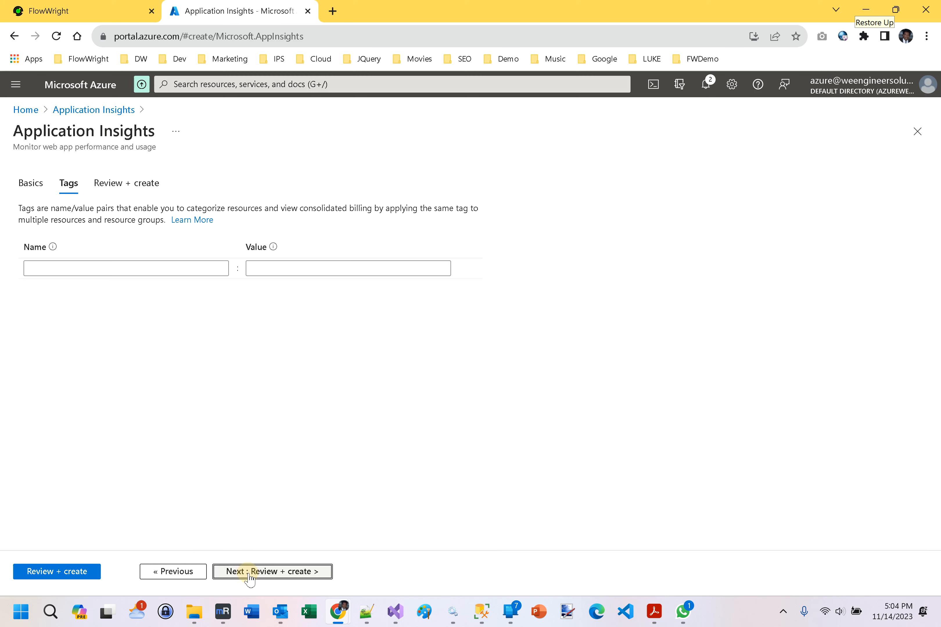
click(249, 574)
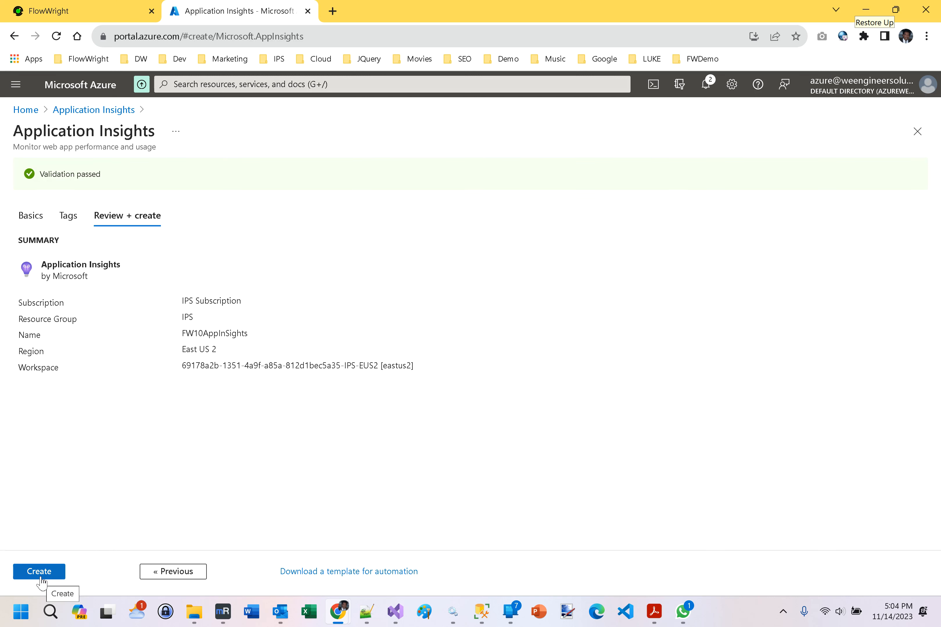
click(39, 572)
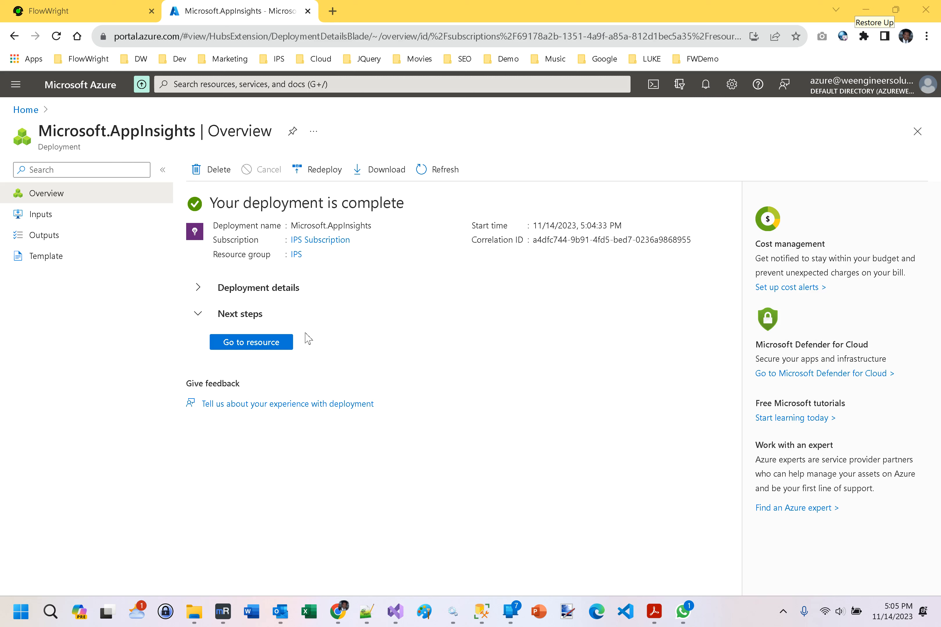
Copy the deployed resource's connection string into the ApplicationInsights ConnectionString value of appsettings.json in Notepad++ and save the file.
click(240, 344)
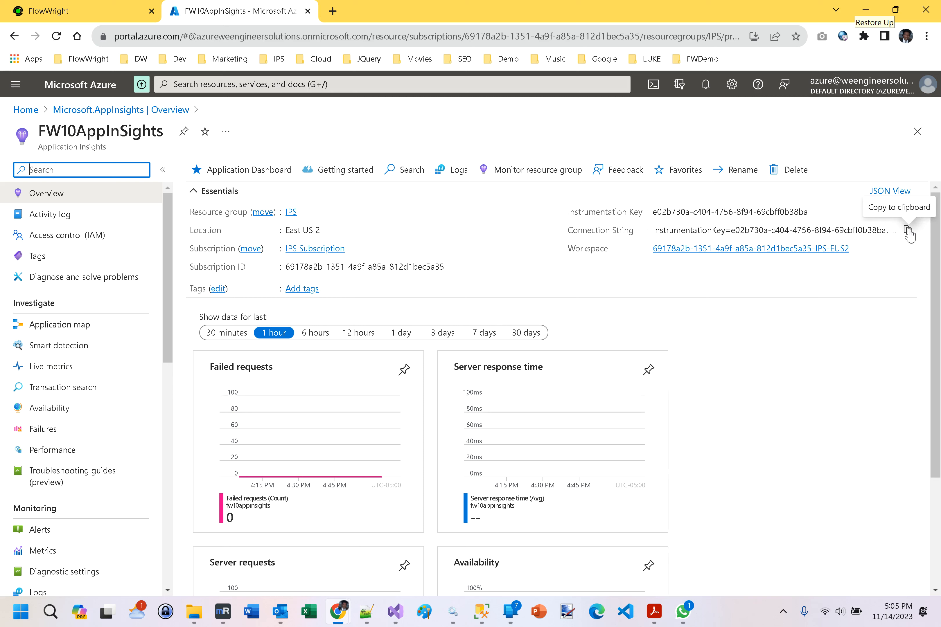
click(908, 231)
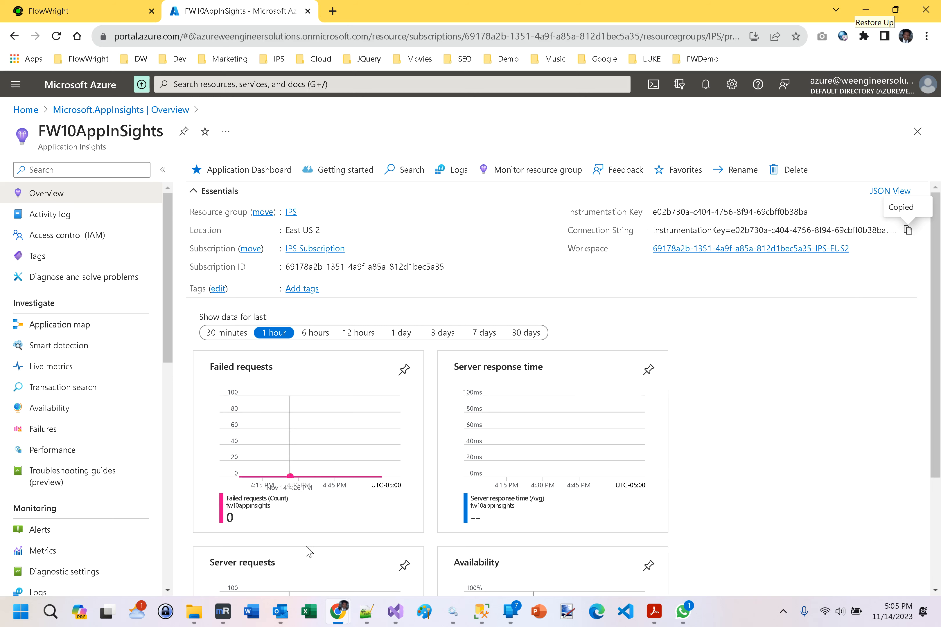
click(373, 615)
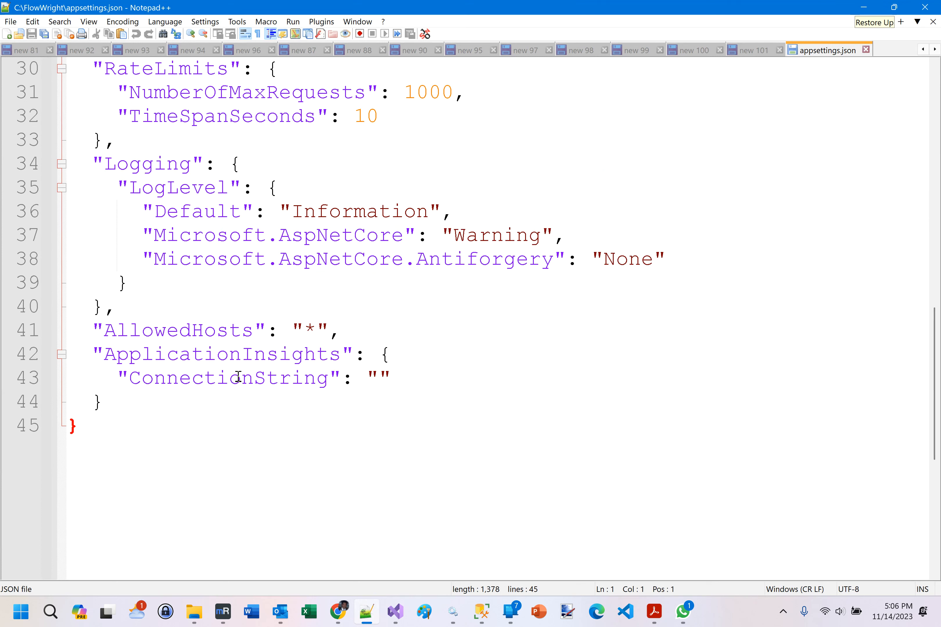
click(383, 377)
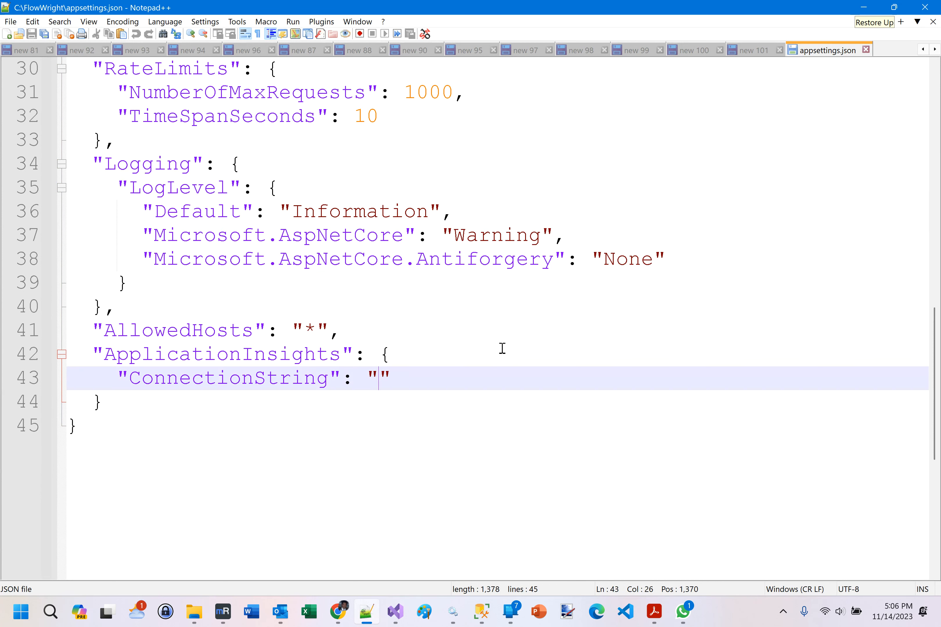
key(ctrl+v)
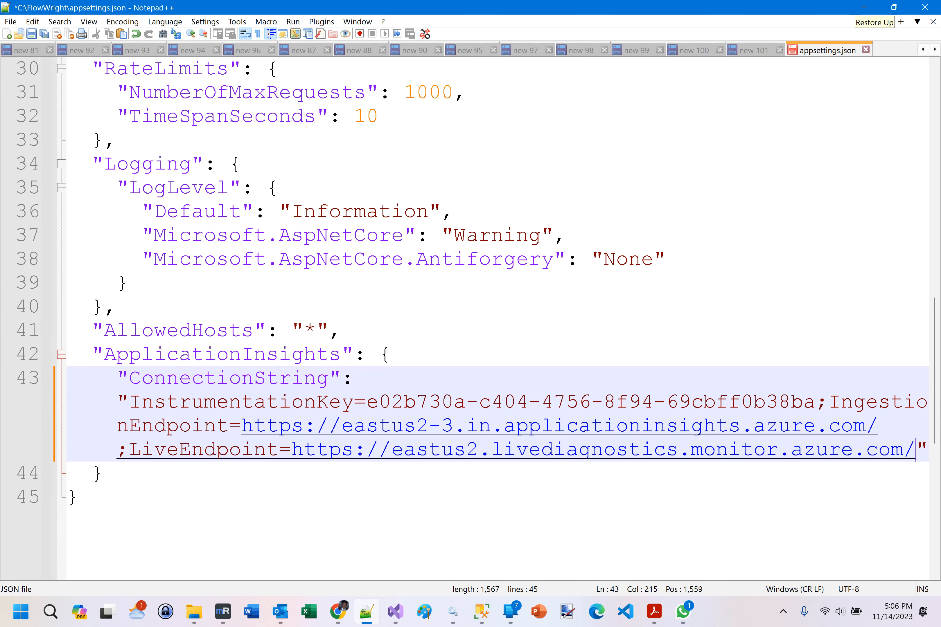
key(ctrl+s)
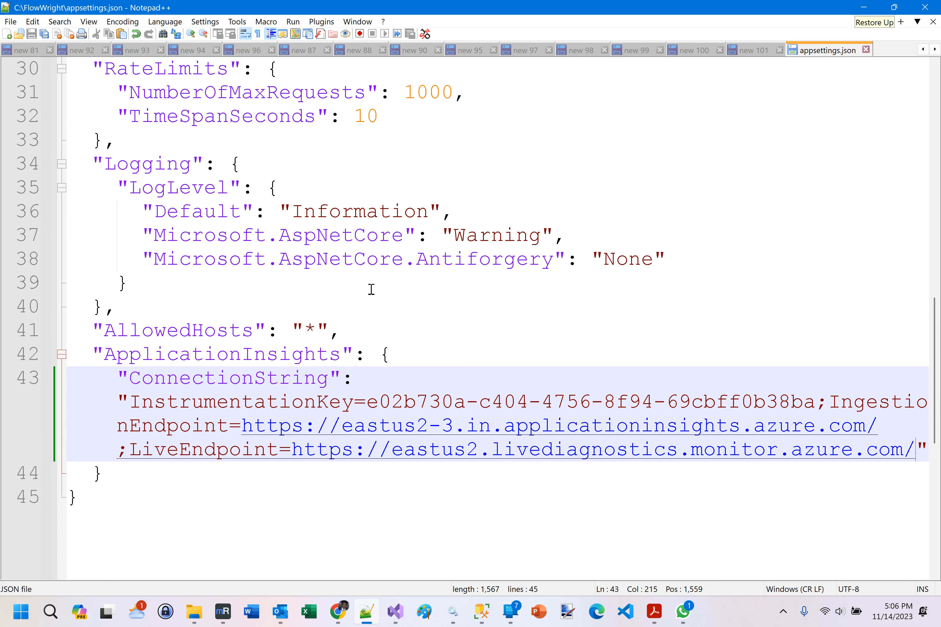
Switch to FlowWright in Chrome, reload it and sign in with the prefilled admin credentials.
mouse_move(340, 609)
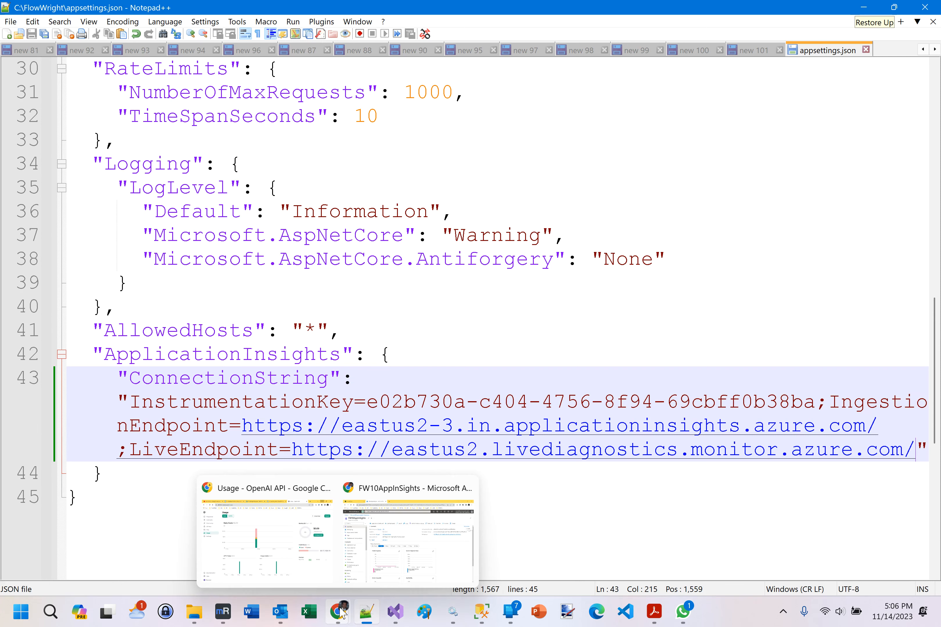
click(411, 538)
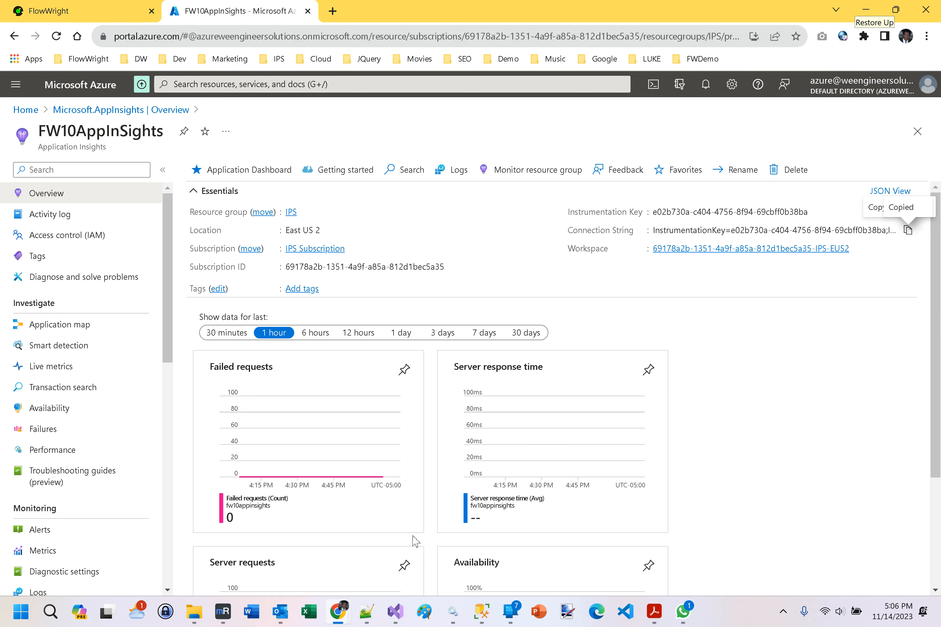
click(73, 13)
click(57, 36)
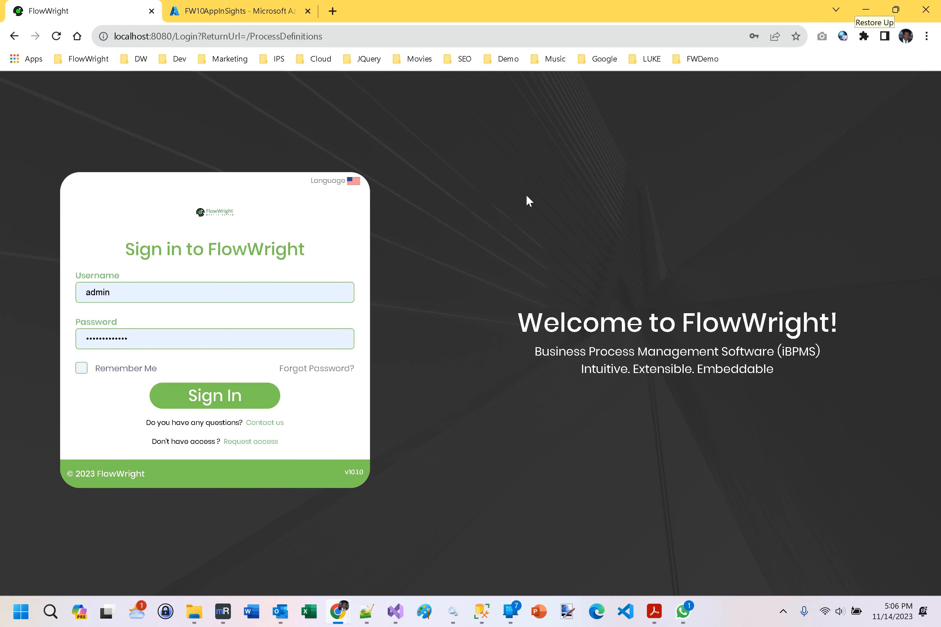
click(210, 406)
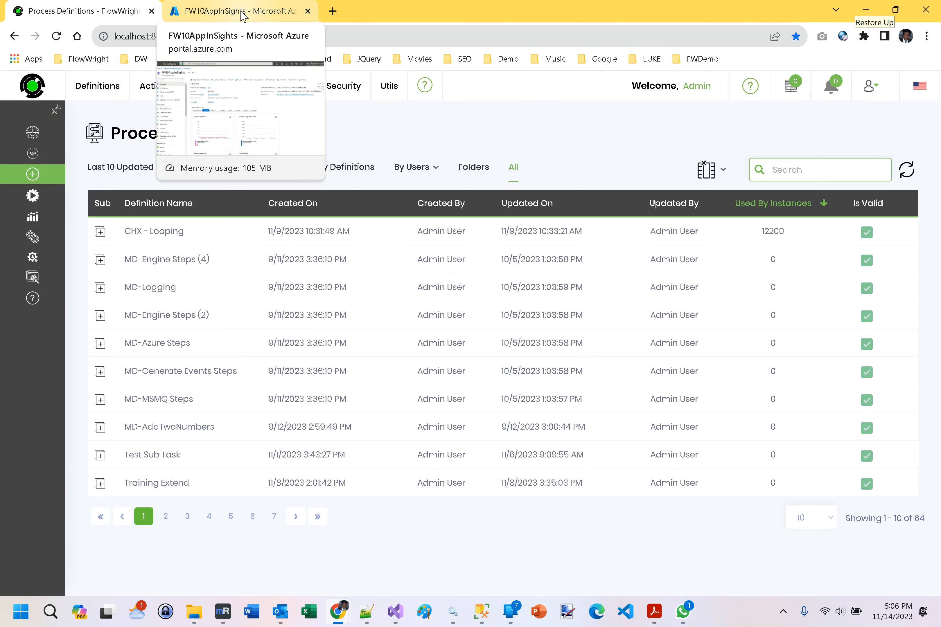
Switch to the Azure portal and check the FW10AppInSights overview charts for incoming telemetry.
click(243, 16)
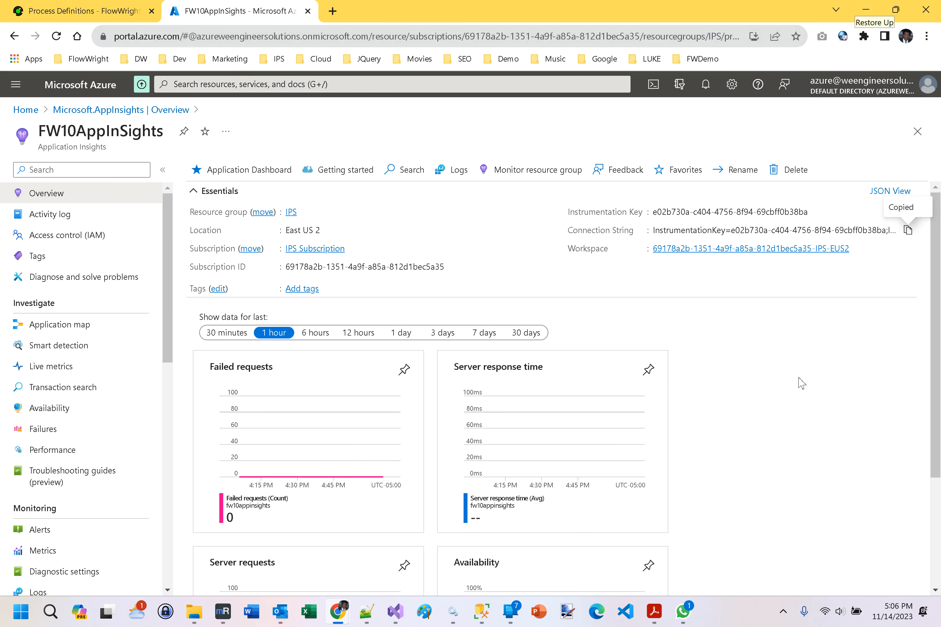
scroll(668, 393, down, 3)
scroll(647, 347, up, 3)
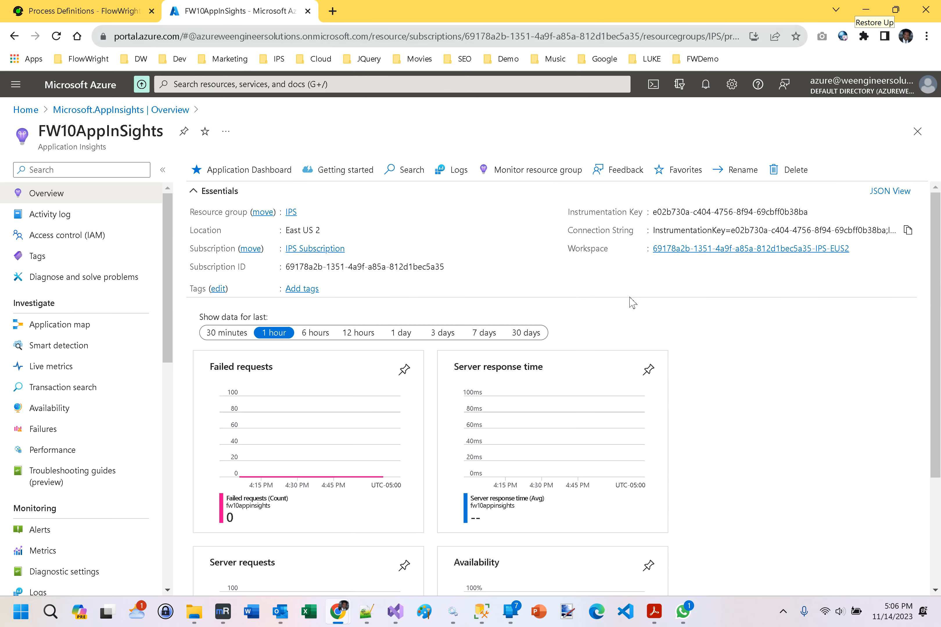
Return to FlowWright and visit the Form Definitions page, followed by the Process Instances page.
click(89, 14)
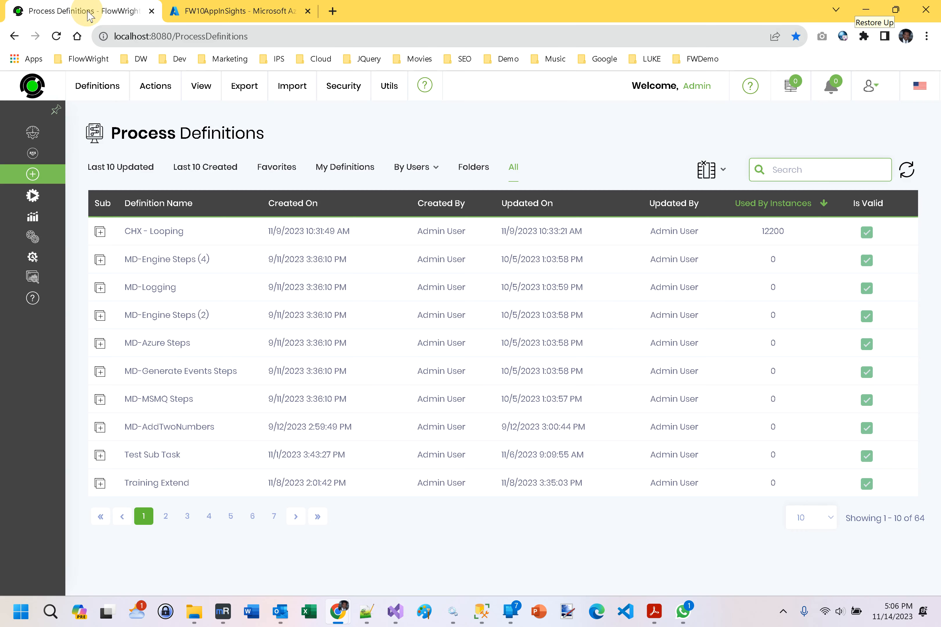
mouse_move(61, 156)
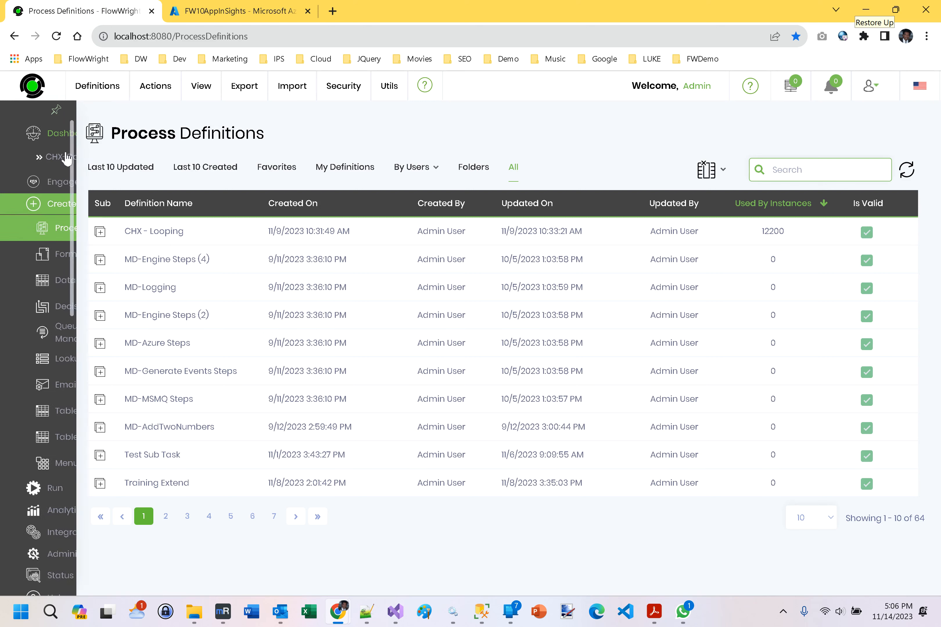
click(94, 255)
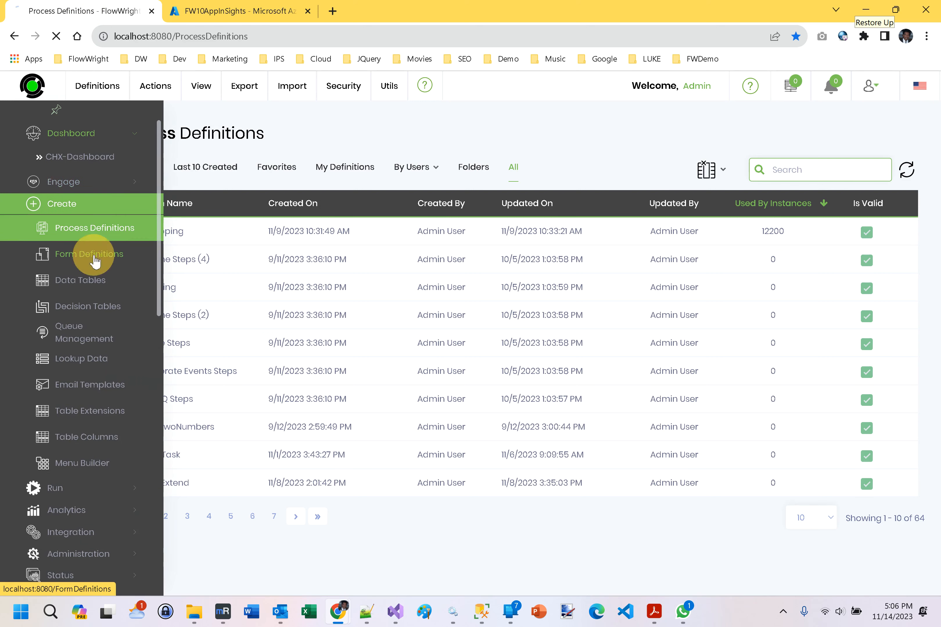
mouse_move(48, 243)
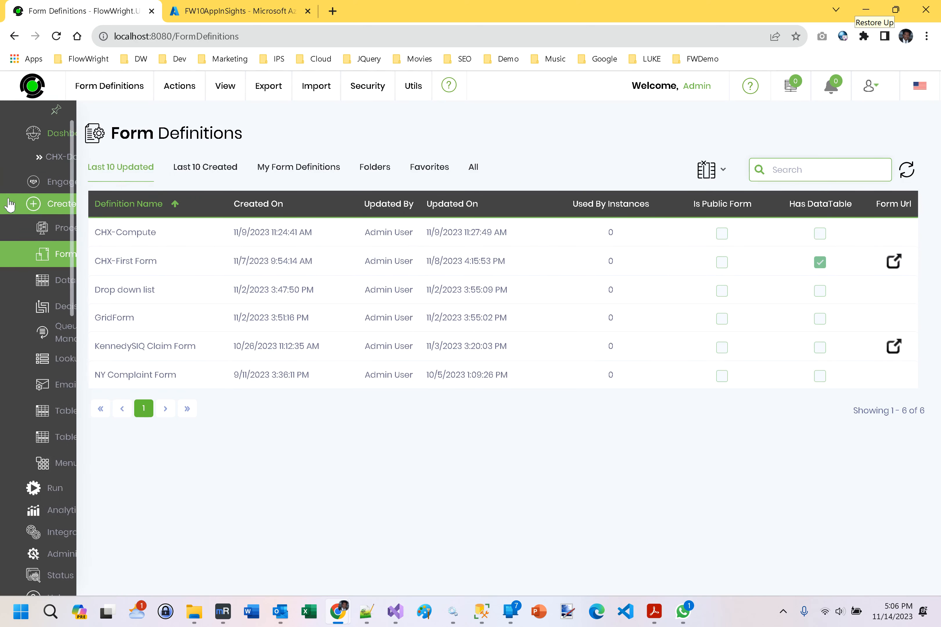
click(65, 490)
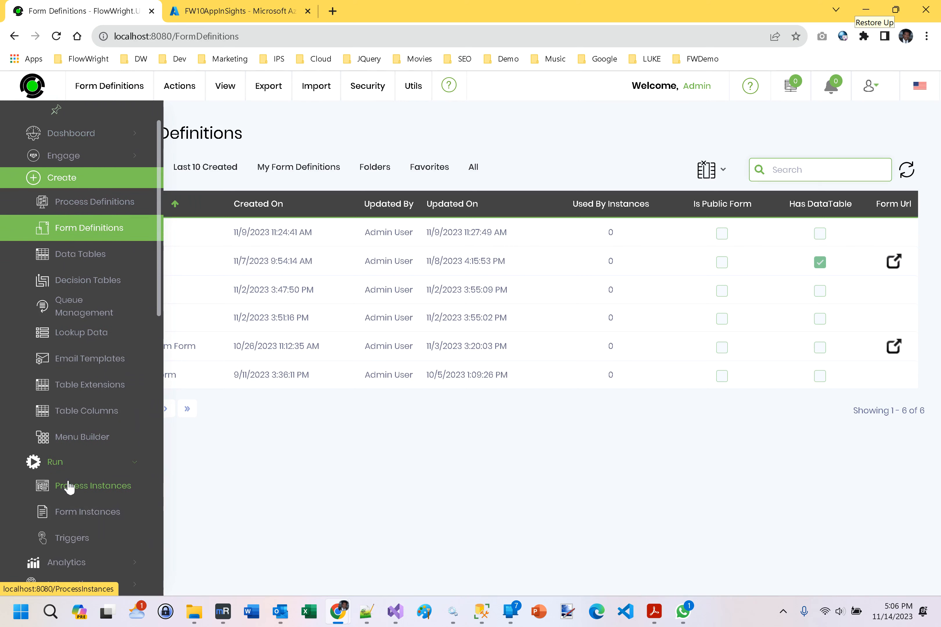
click(67, 488)
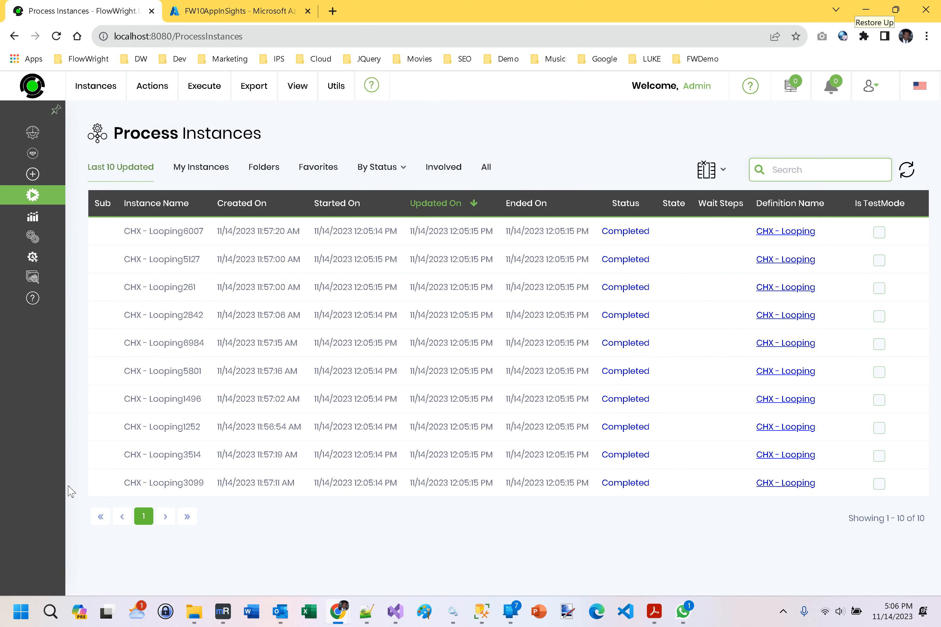
List all process instances, page forward through the results to page 7, and return to the first page.
mouse_move(37, 243)
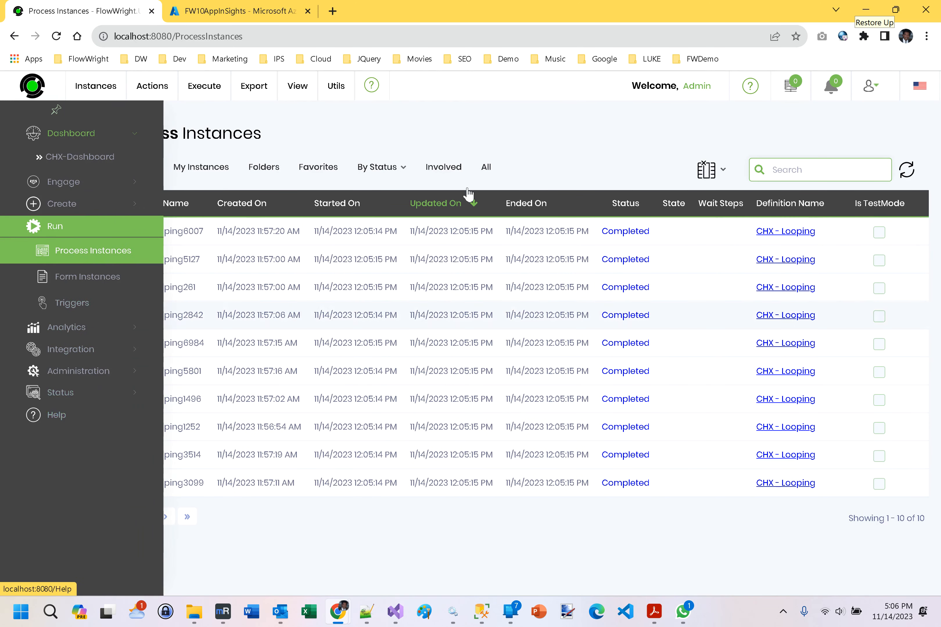
click(491, 170)
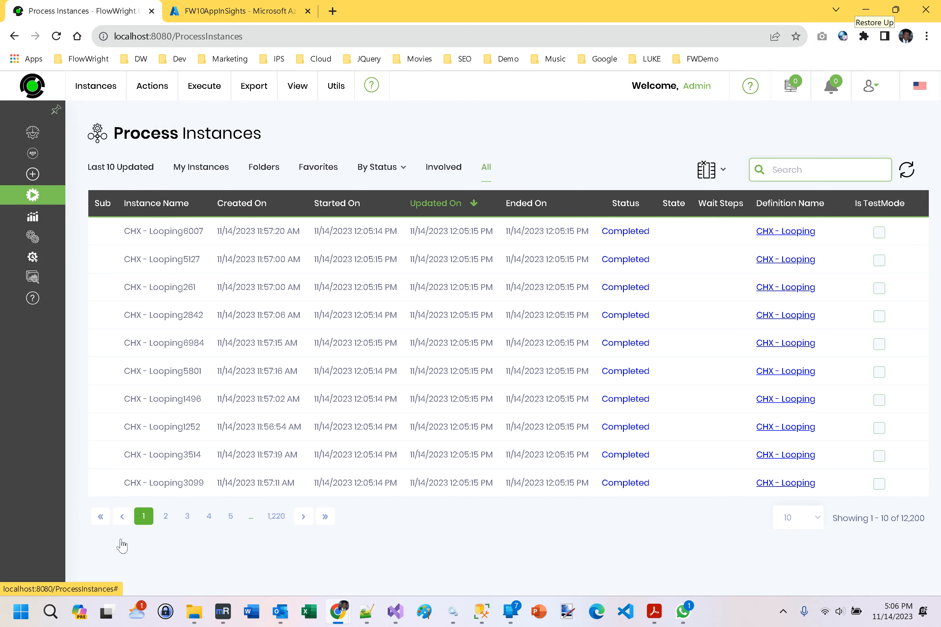
click(306, 513)
click(306, 512)
click(306, 513)
click(306, 513)
click(306, 513)
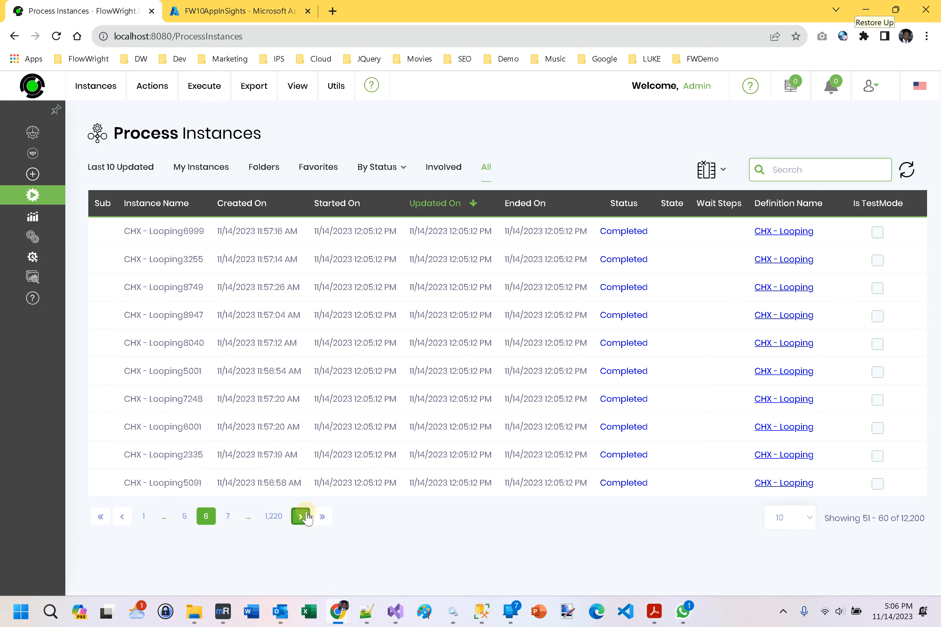
click(306, 516)
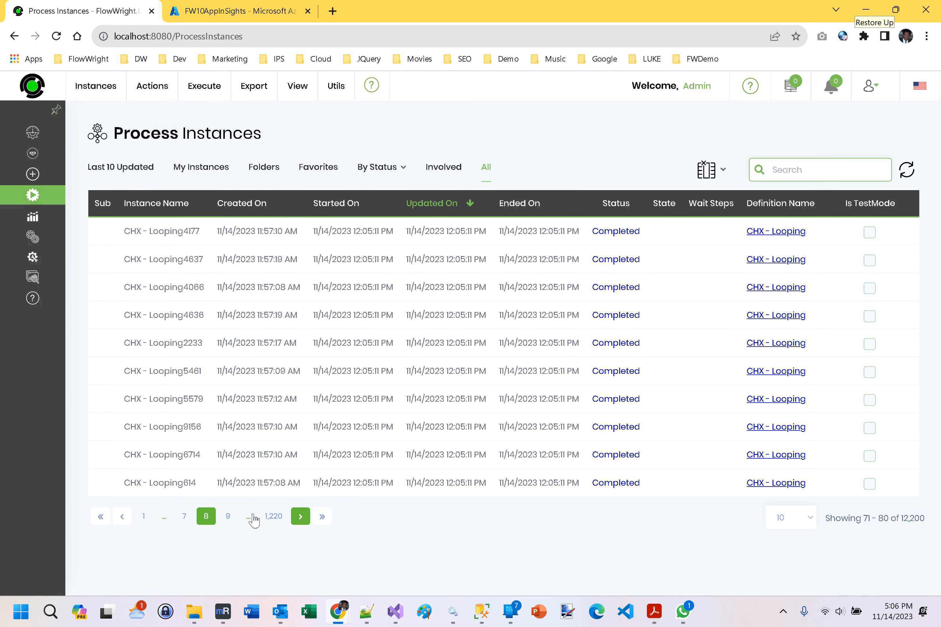
click(100, 517)
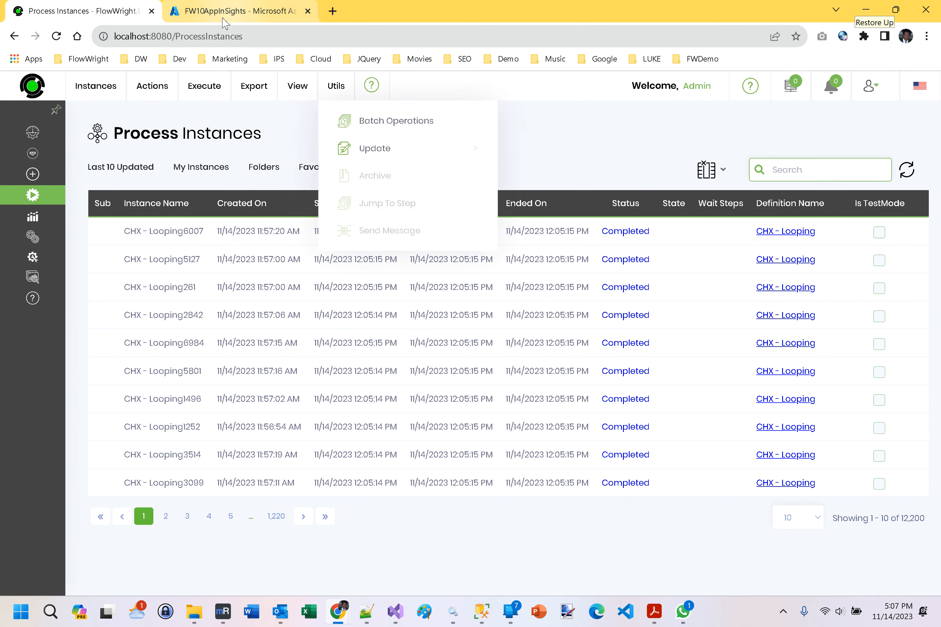
Switch back to the Azure portal and show the FW10AppInSights overview charts for the last 6 hours.
click(229, 12)
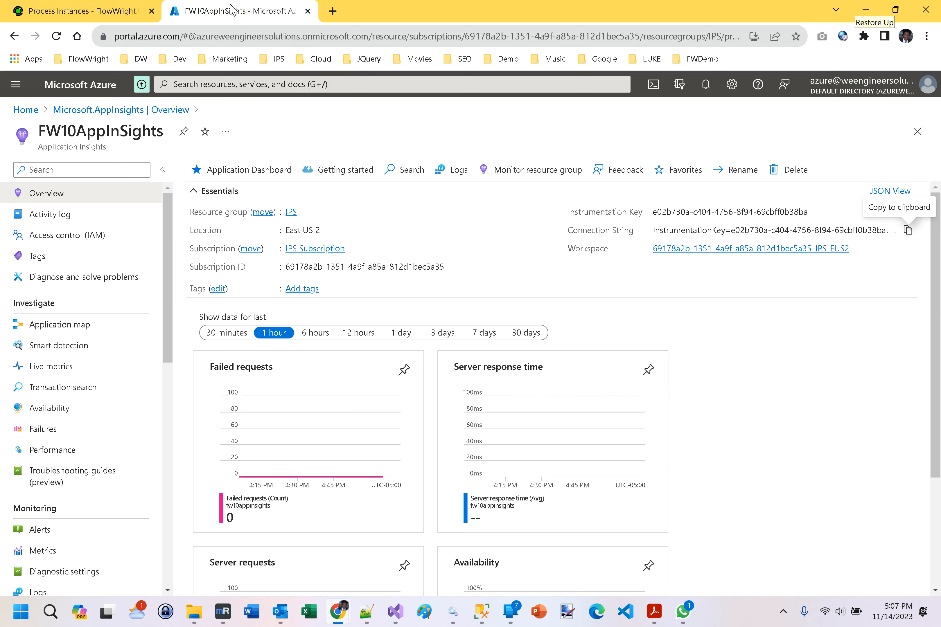
click(318, 333)
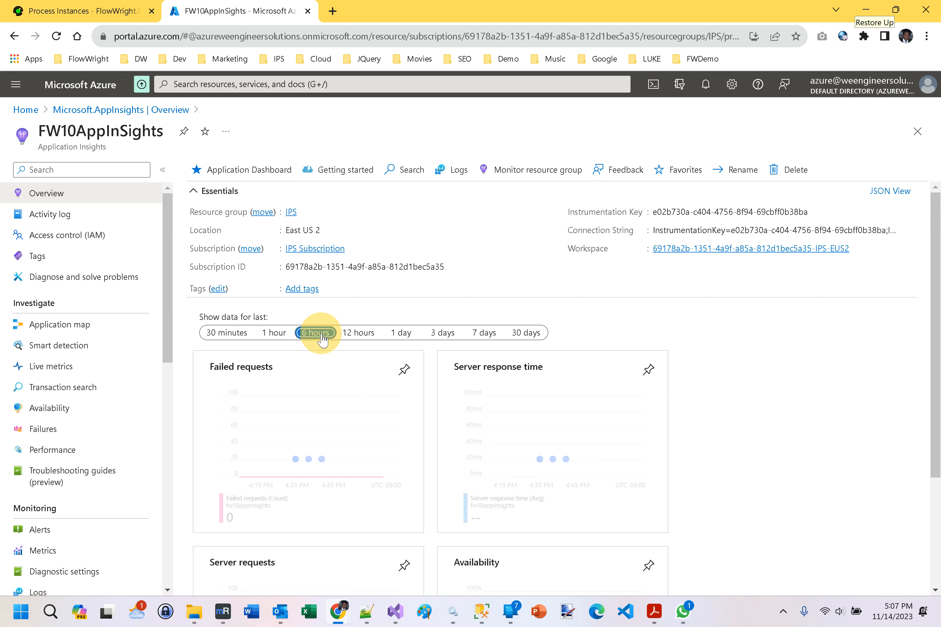
Show the FW10AppInSights overview charts for the last 30 minutes and look through them.
click(234, 336)
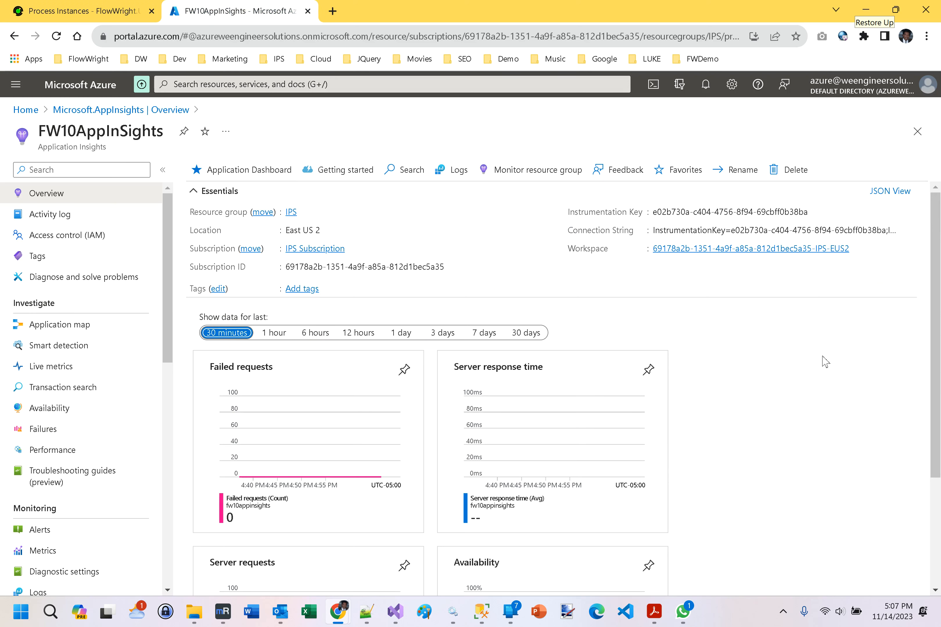
scroll(825, 361, down, 3)
scroll(825, 361, up, 3)
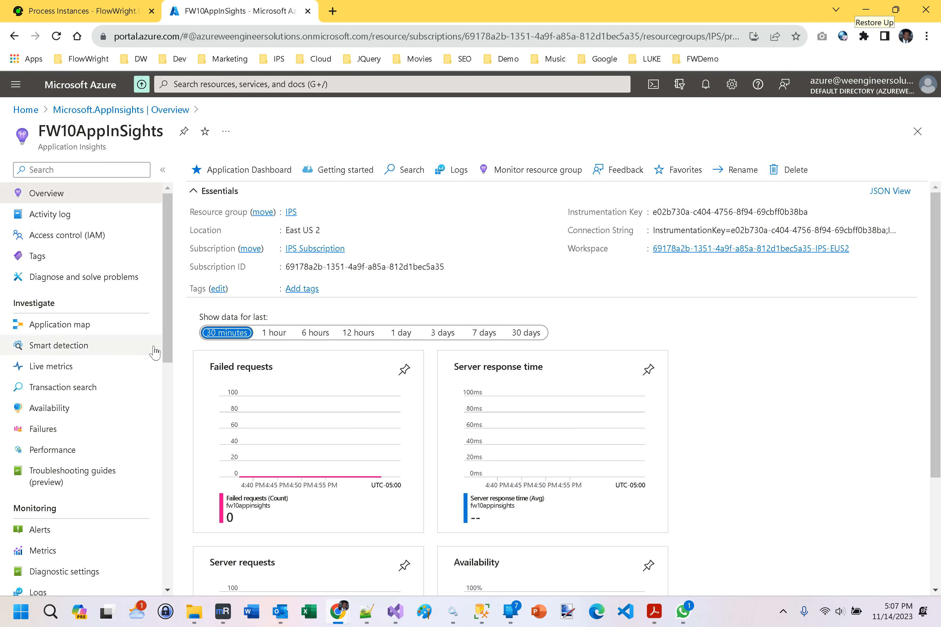
Open Live metrics for FW10AppInSights, reload FlowWright's Process Instances page to generate requests, and return to the live charts.
click(72, 368)
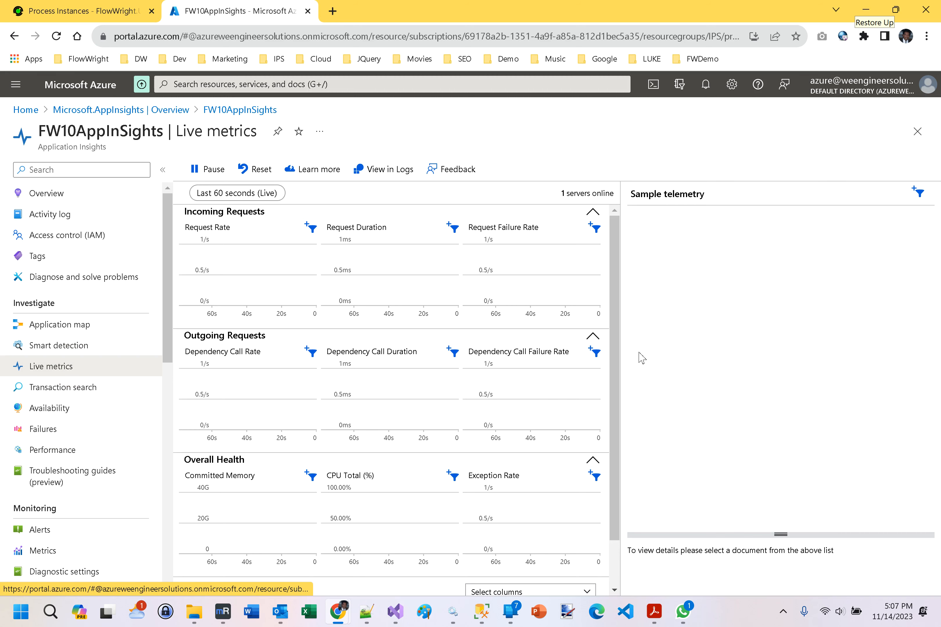
click(56, 11)
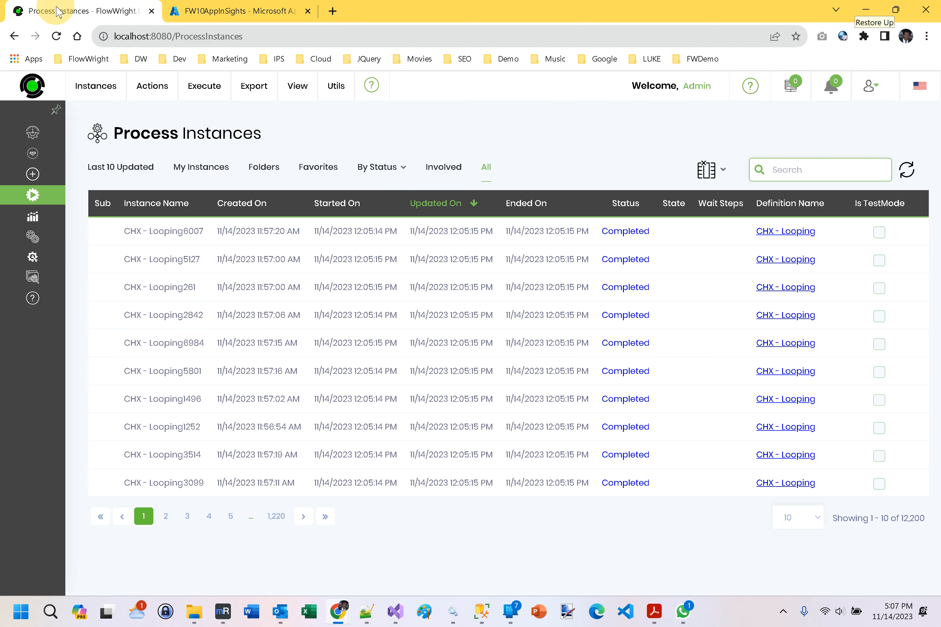
click(59, 35)
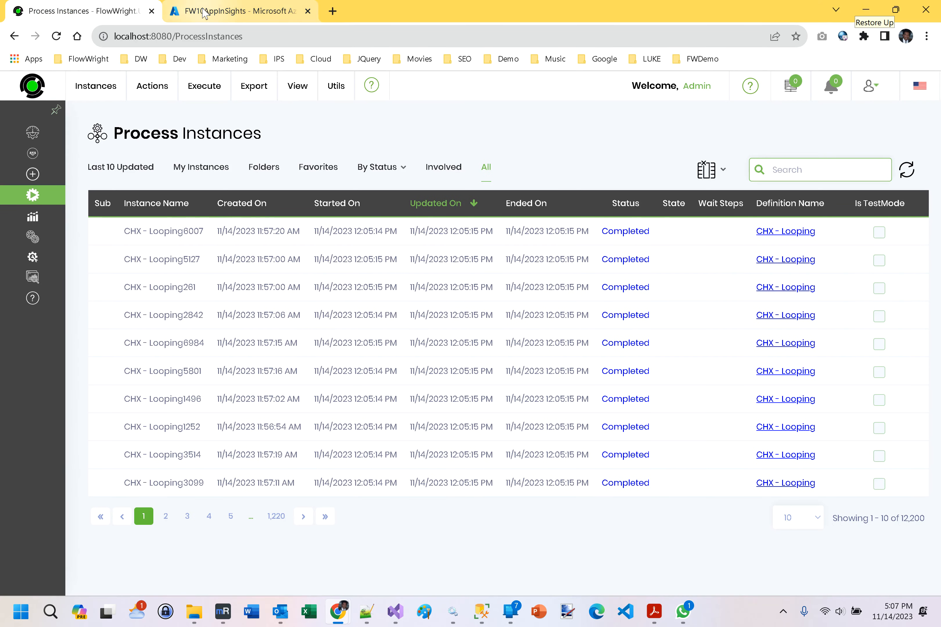
click(190, 12)
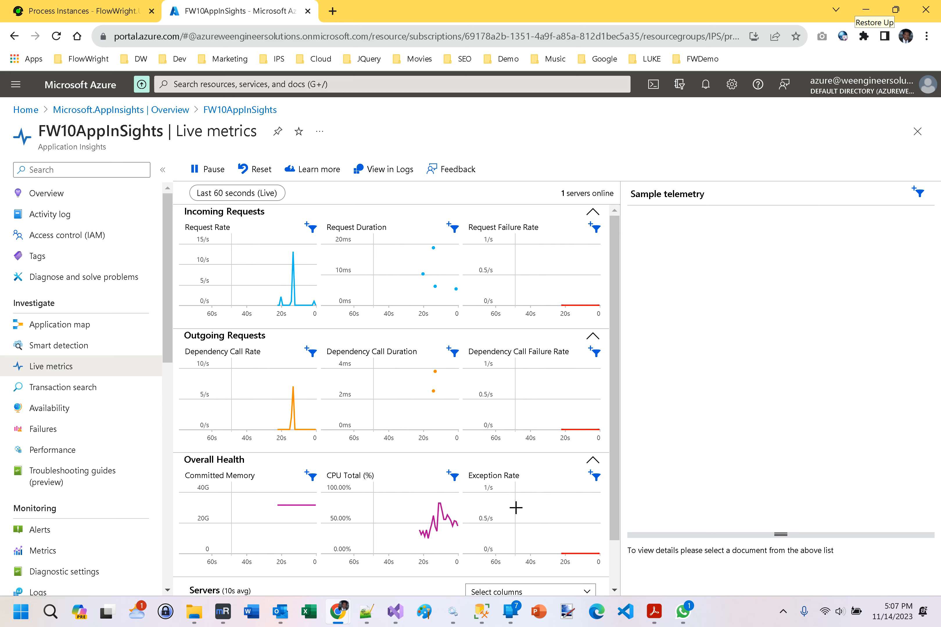
Switch to FlowWright, go to Process Definitions, and open the CHX - Looping definition in the Process Designer.
click(81, 11)
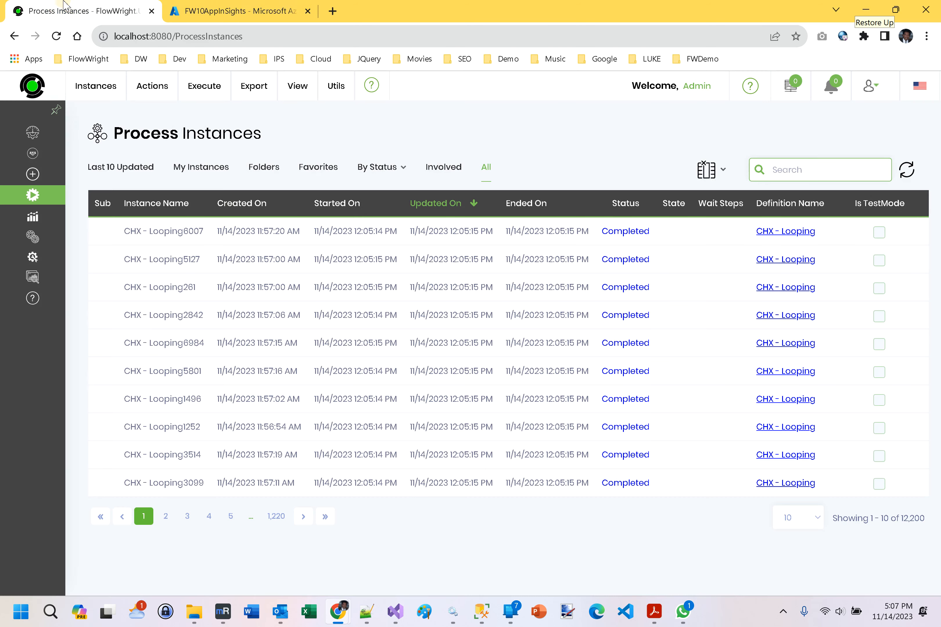
click(67, 203)
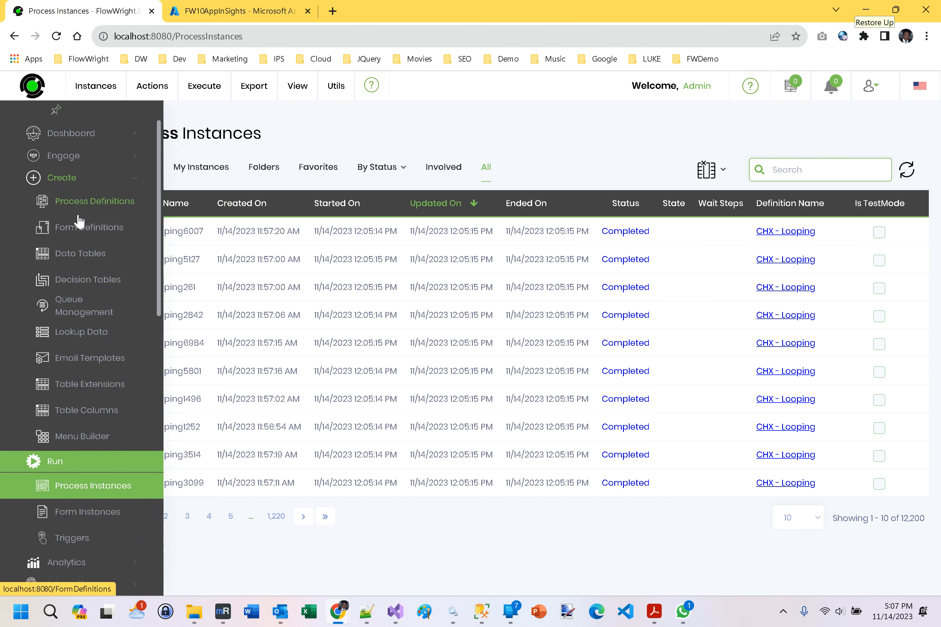
click(79, 200)
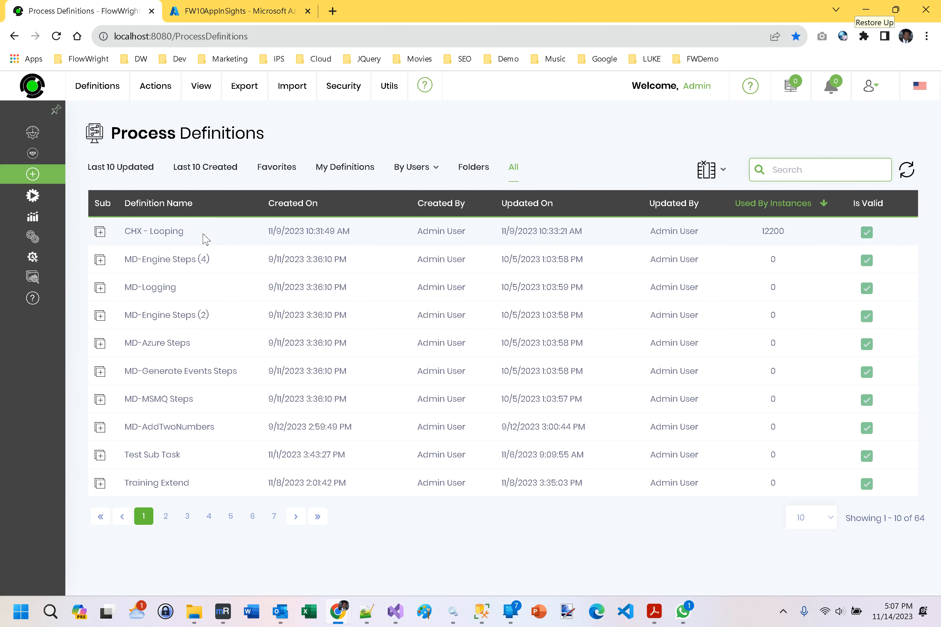
click(205, 238)
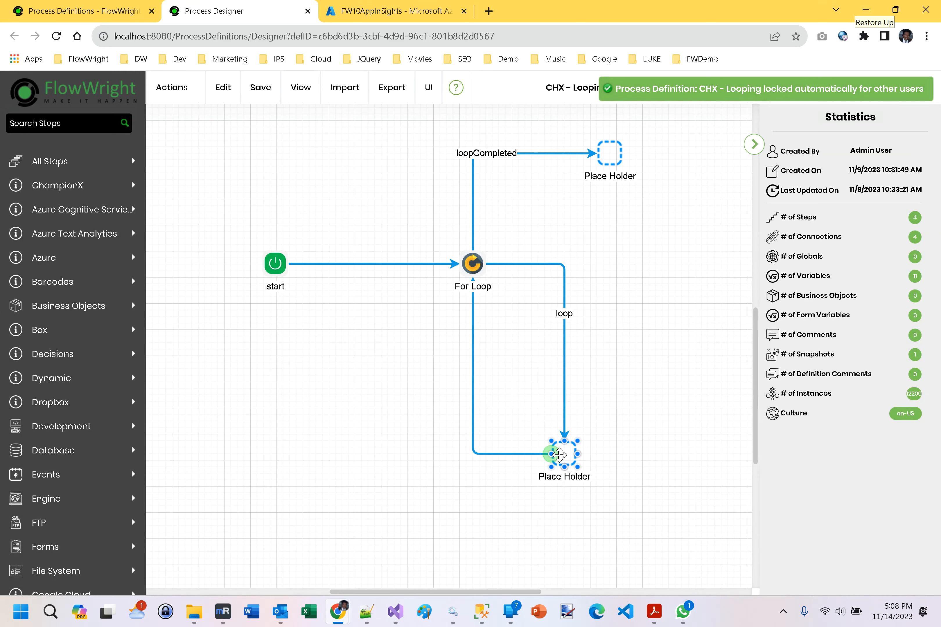
Open the step properties of the Place Holder on the loopCompleted branch, and close the Process Designer.
click(609, 153)
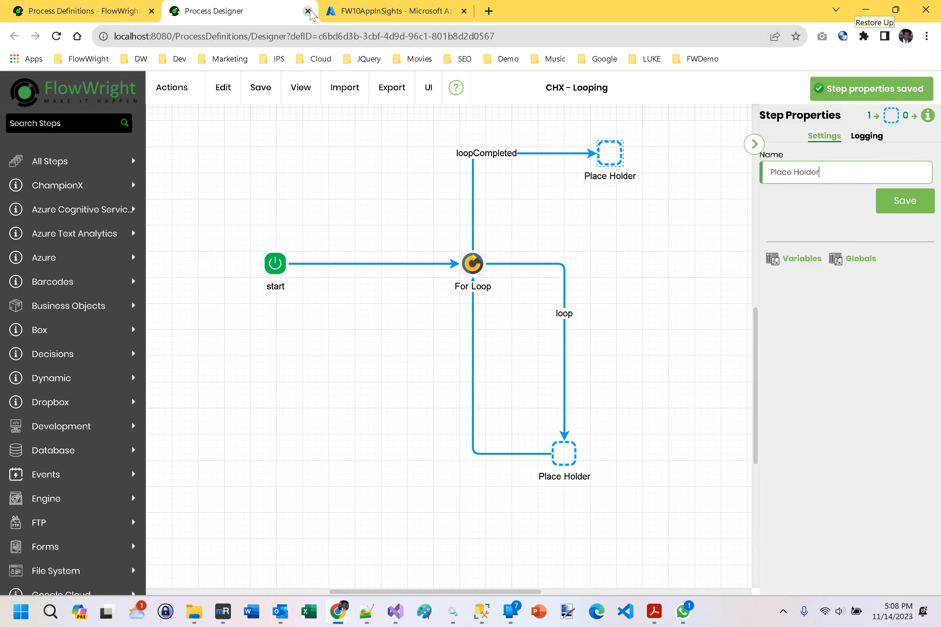
click(308, 11)
click(534, 111)
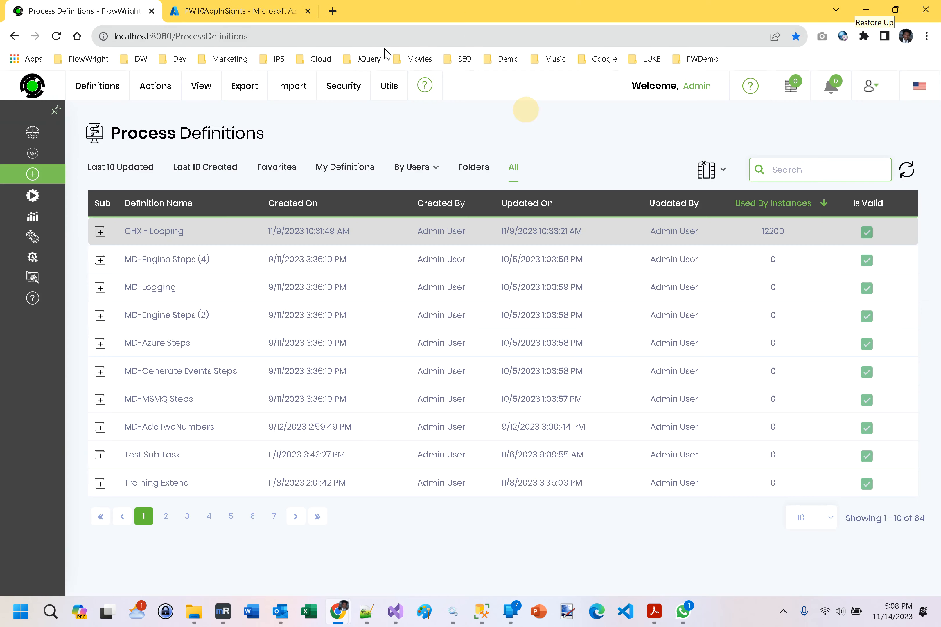
Switch back to the Azure portal and review the live request, dependency and health charts down to the Servers table.
click(225, 6)
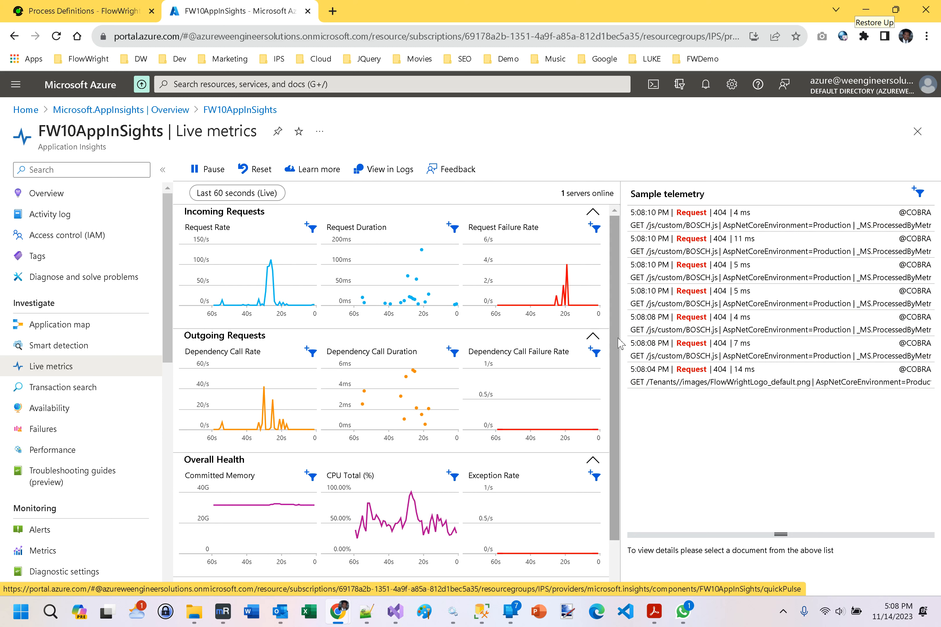
drag(617, 339, 623, 470)
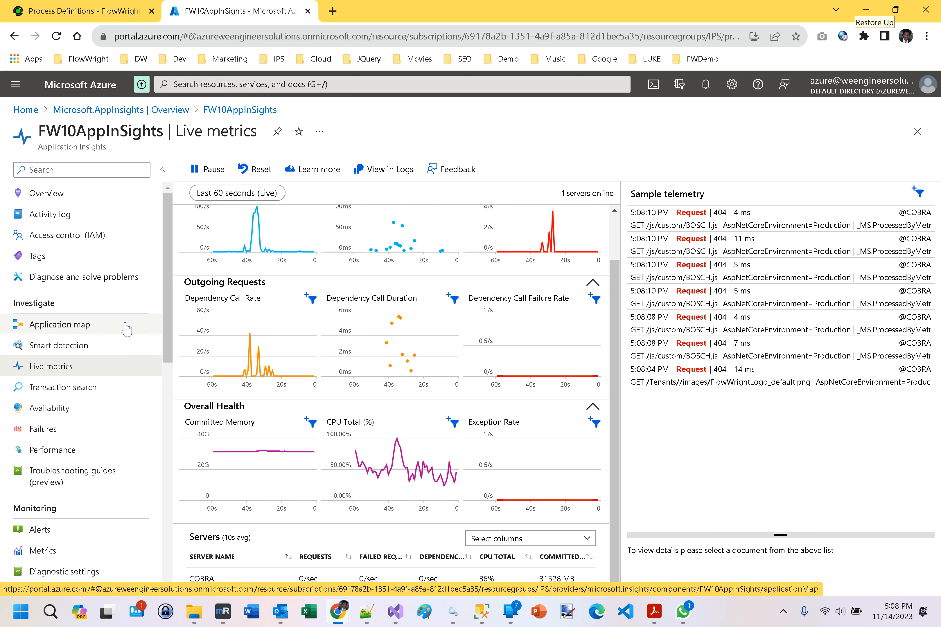
Open the Application map and examine the fw10appinsights node and its calls to the SQL database.
click(98, 332)
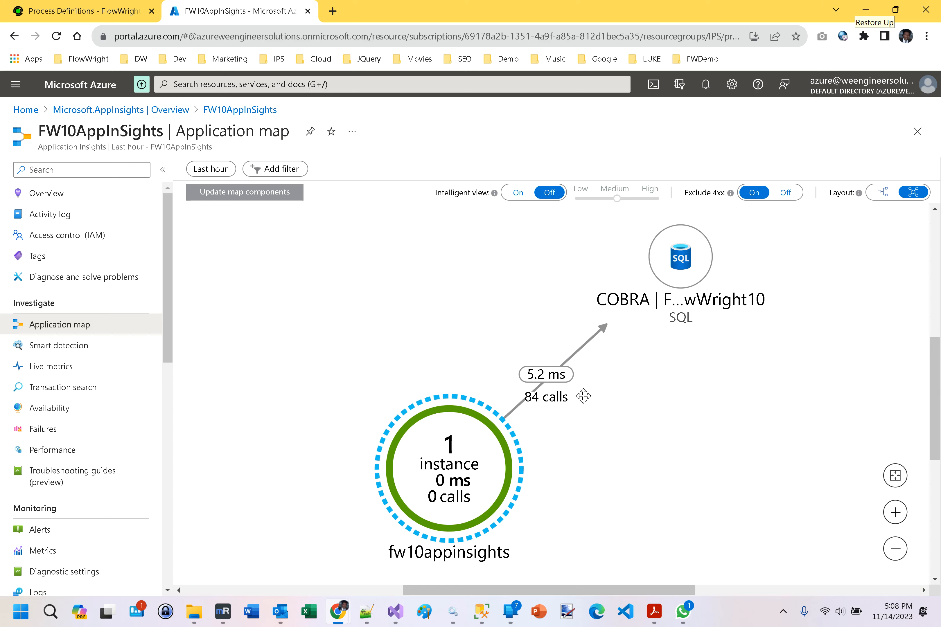
click(436, 422)
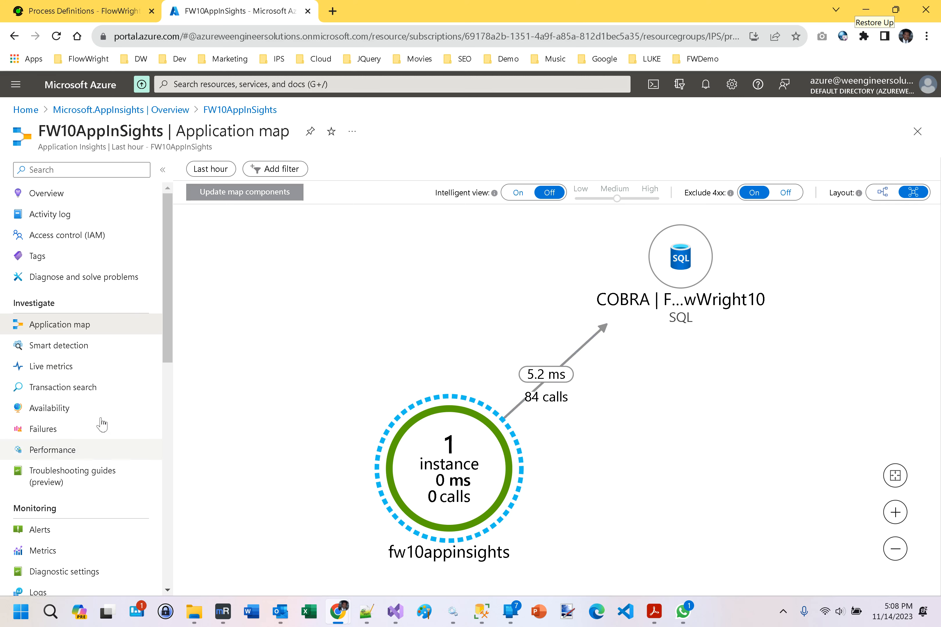
drag(171, 266, 175, 242)
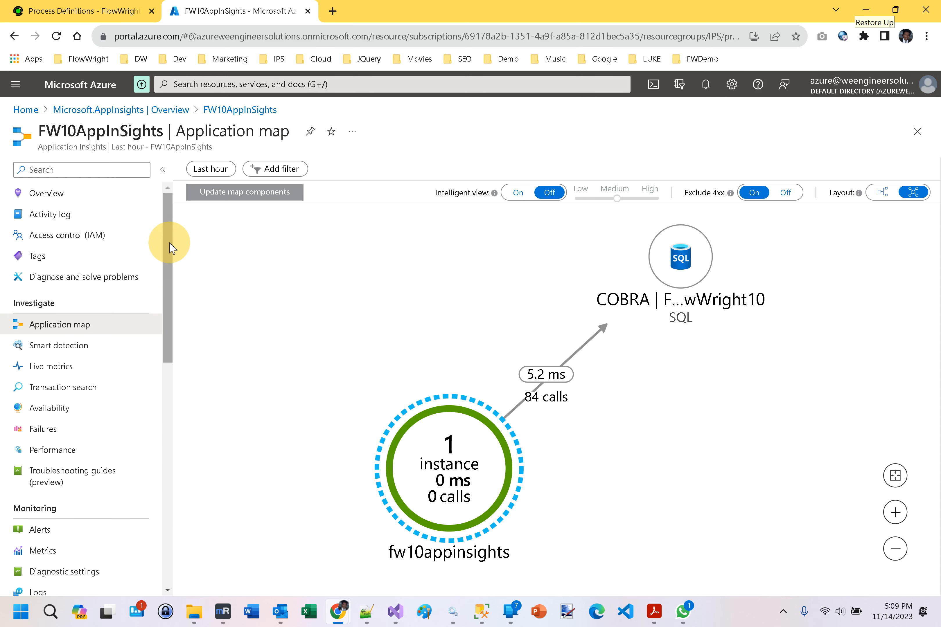